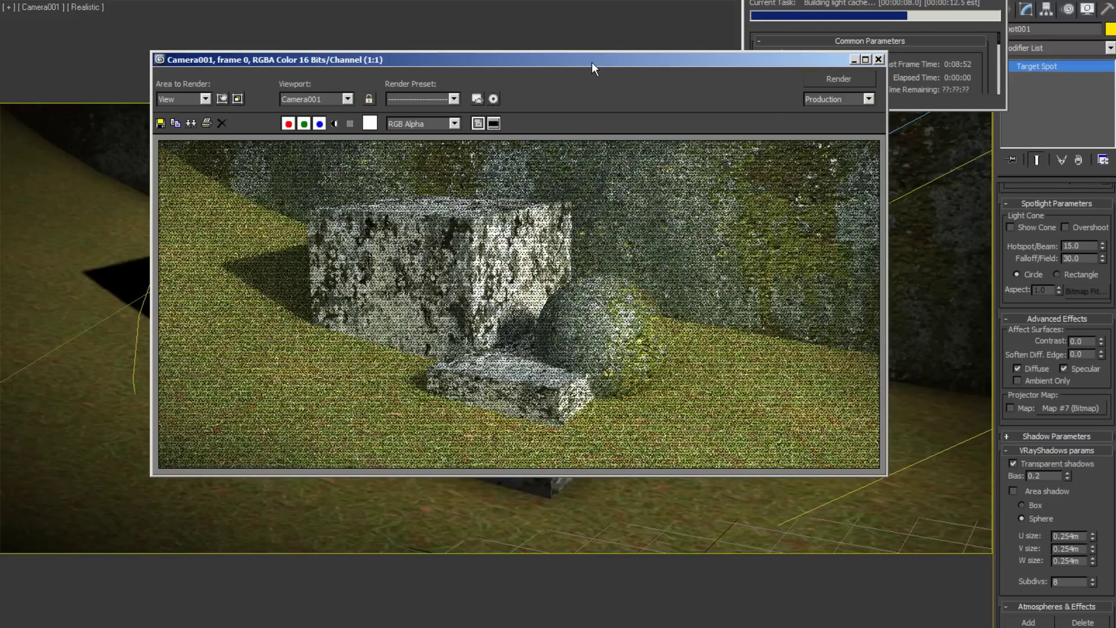
Step: Cancel the running test render and close its frame buffer window
drag(592, 61, 596, 40)
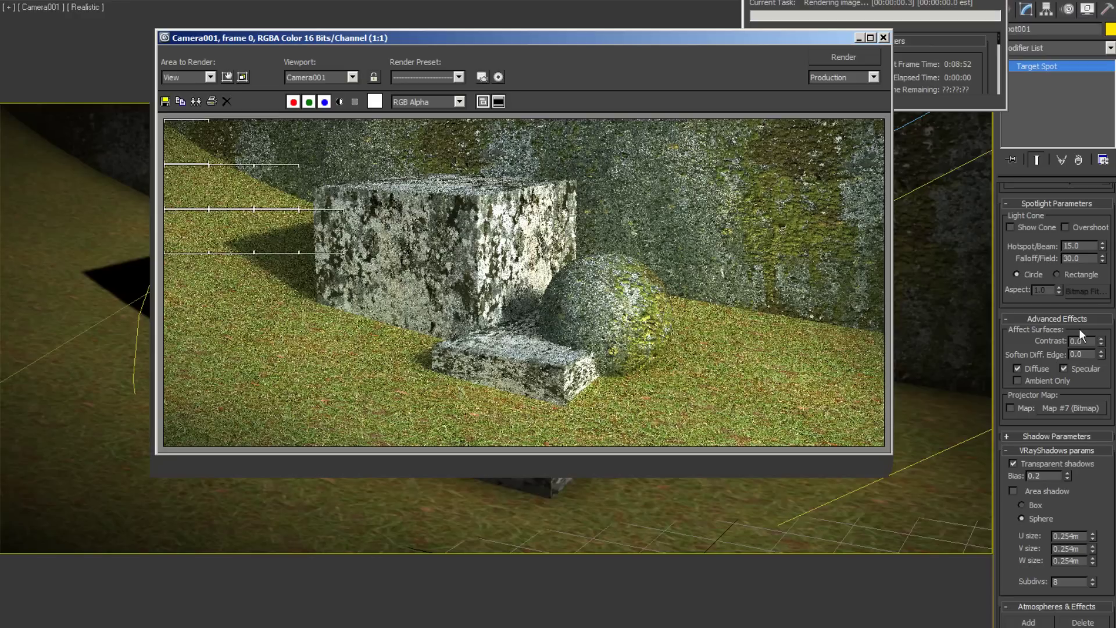
key(Escape)
click(883, 38)
Step: Hide the spotlight with Hide Selection so the scene goes dark
click(837, 158)
right_click(797, 142)
click(833, 100)
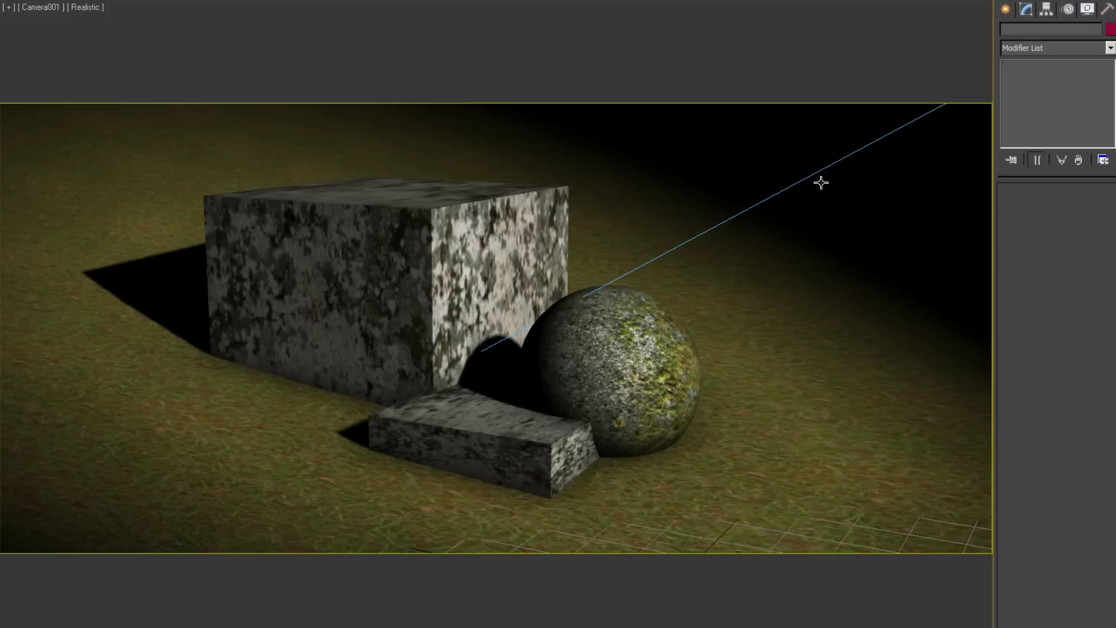
Step: Select the Spot001 spotlight from the Select From Scene list
key(h)
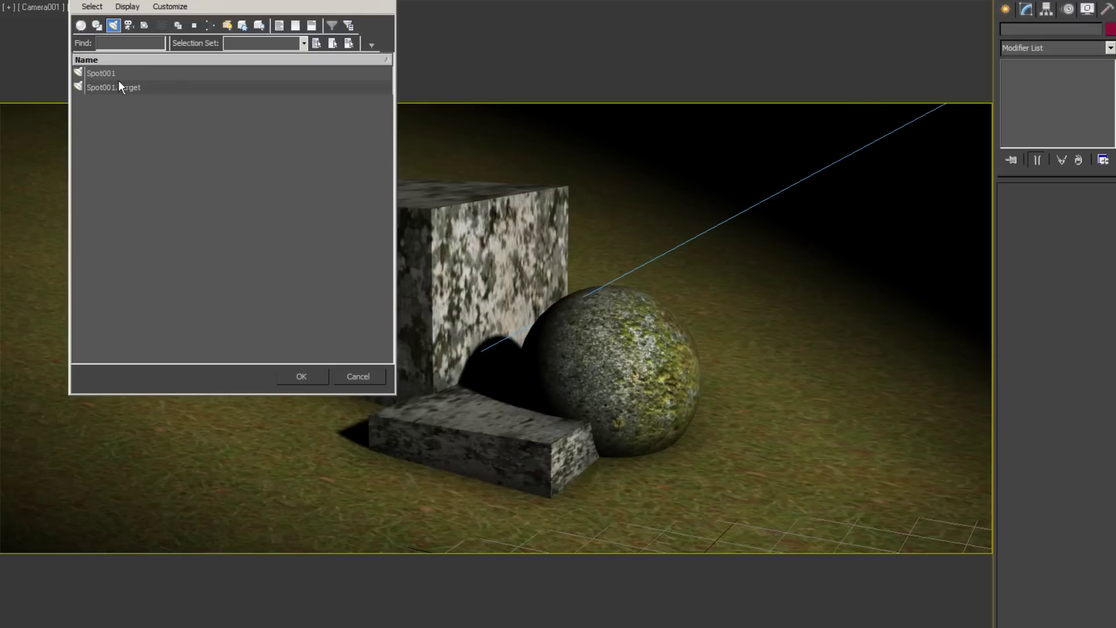
click(104, 73)
key(Return)
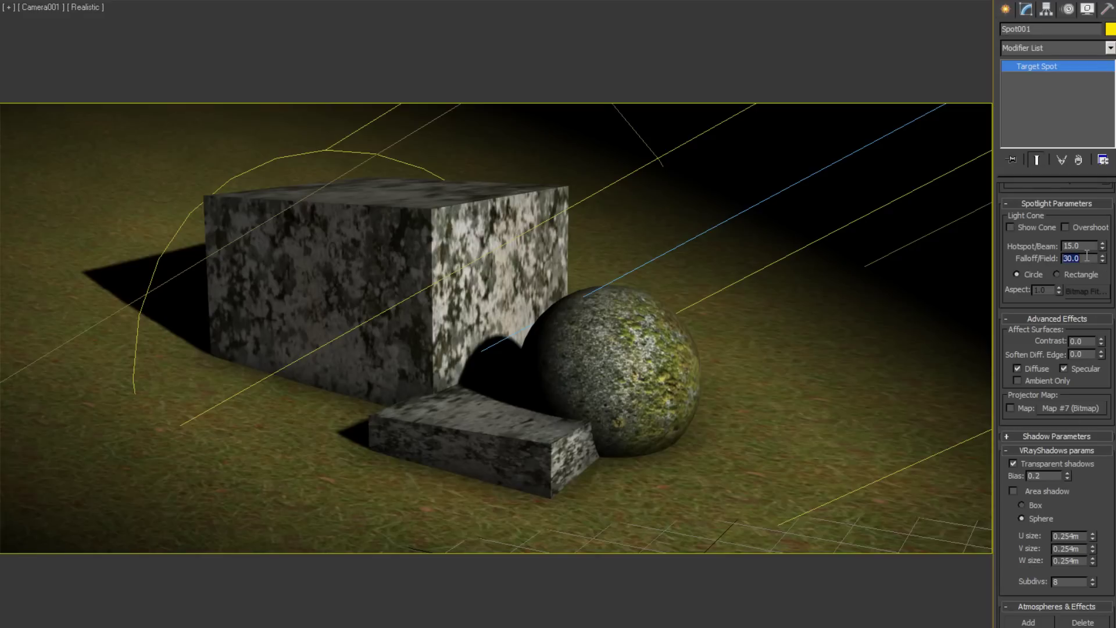
Step: Set the spotlight falloff to 59.4 and hotspot to 41.8, then render
text(100)
key(Return)
drag(1101, 259, 1082, 488)
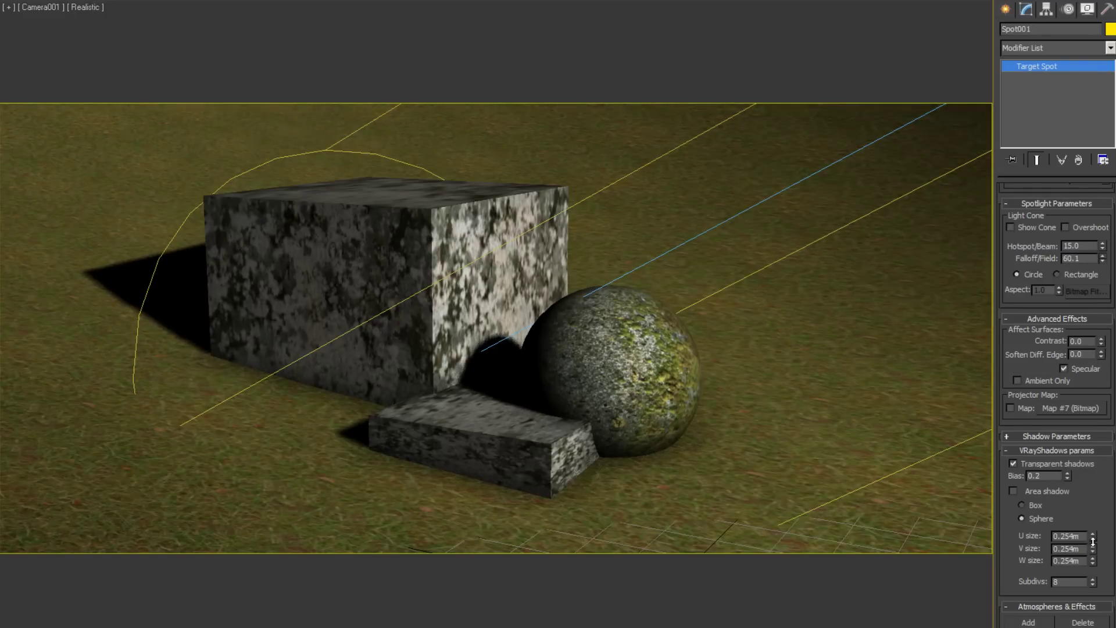
drag(1102, 246, 1113, 58)
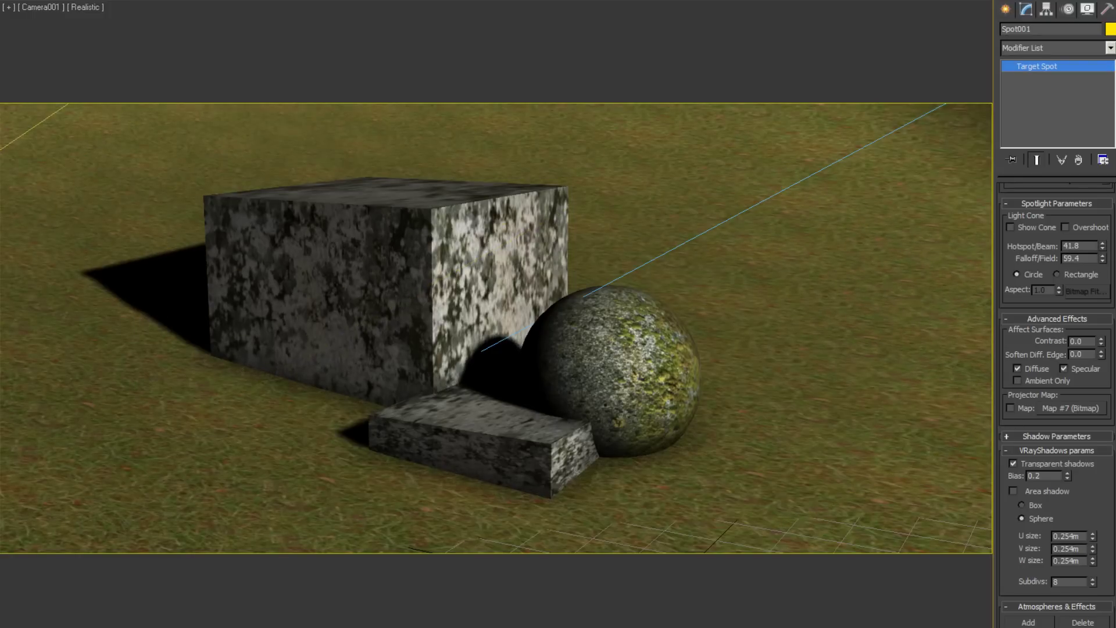
key(shift+q)
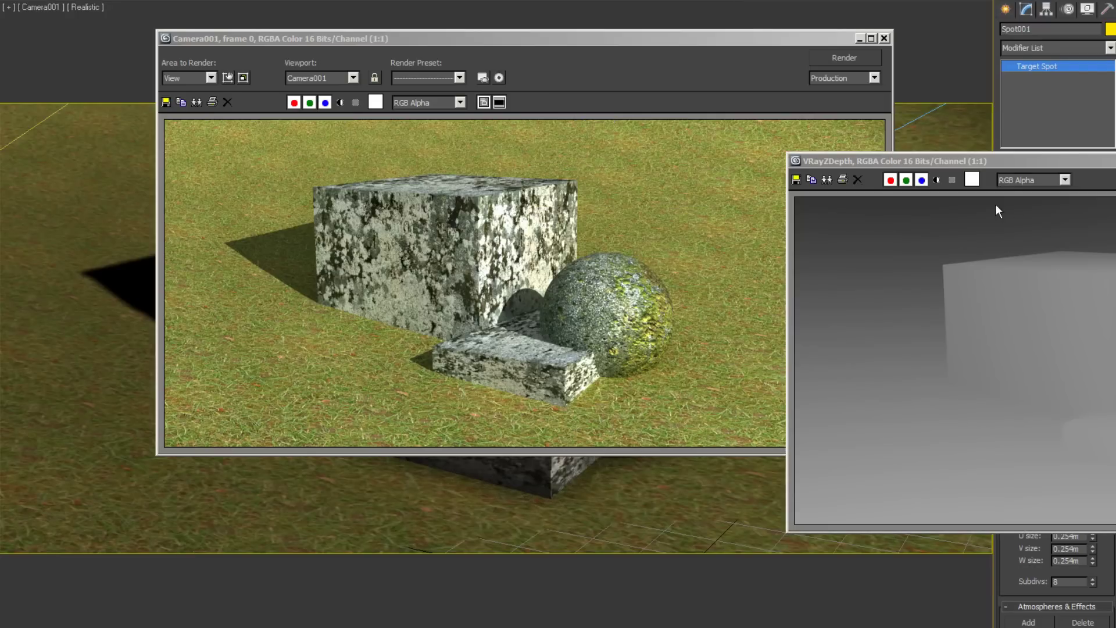
Step: Close the finished VRayZDepth pass and Camera001 frame buffer windows
drag(1005, 159, 414, 47)
click(920, 45)
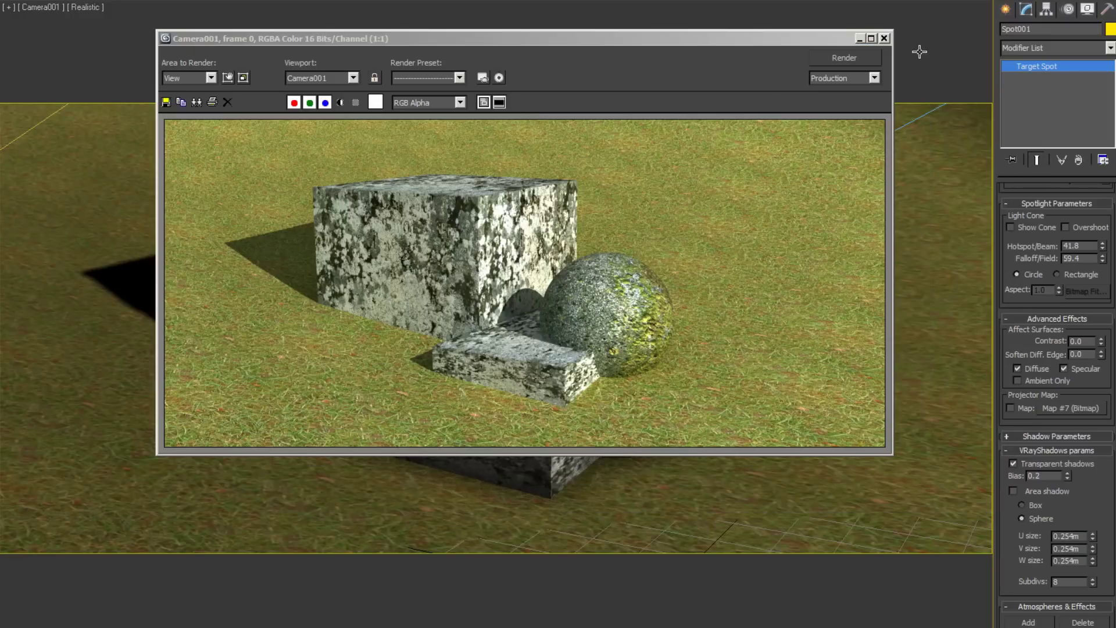
drag(705, 43, 709, 33)
click(883, 26)
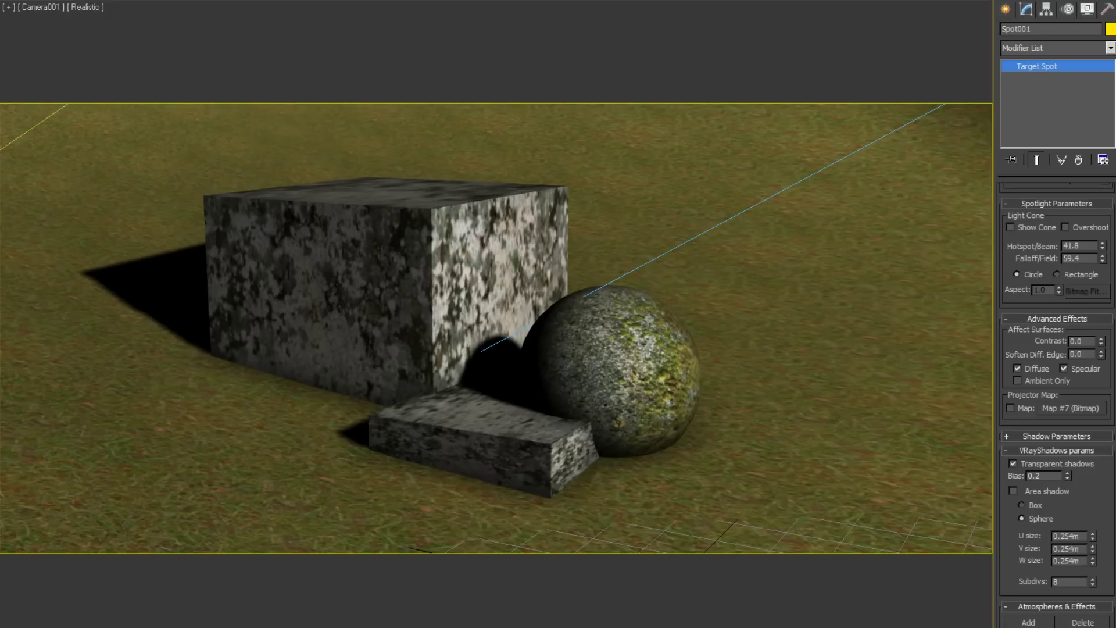
Step: Create a radial Gradient map with noise amount 1.0 and size 3.9
key(m)
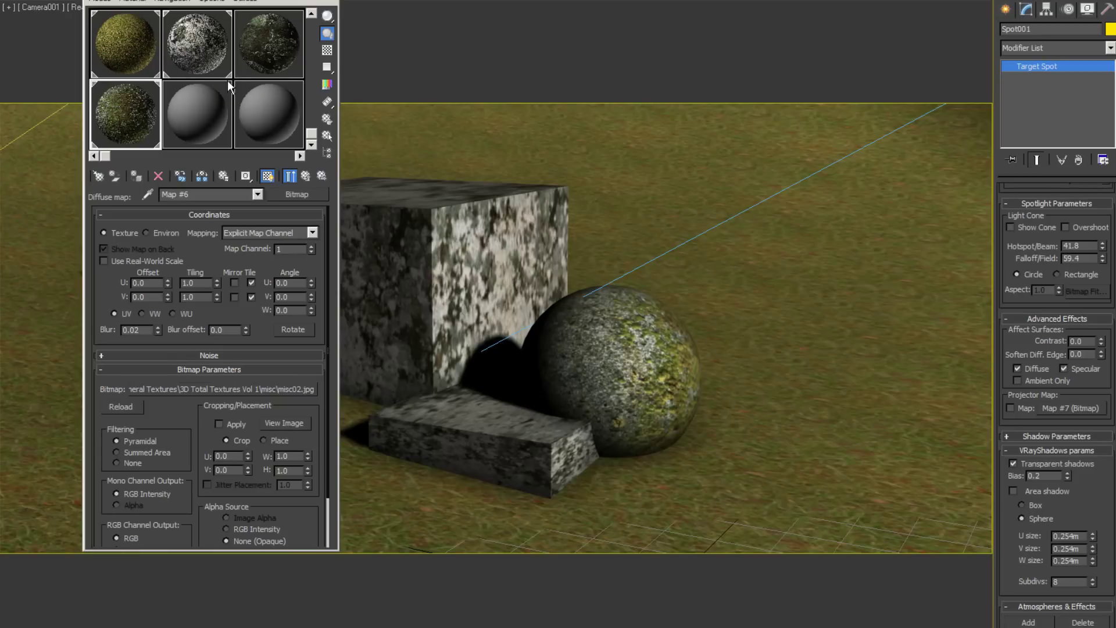
click(195, 124)
click(195, 300)
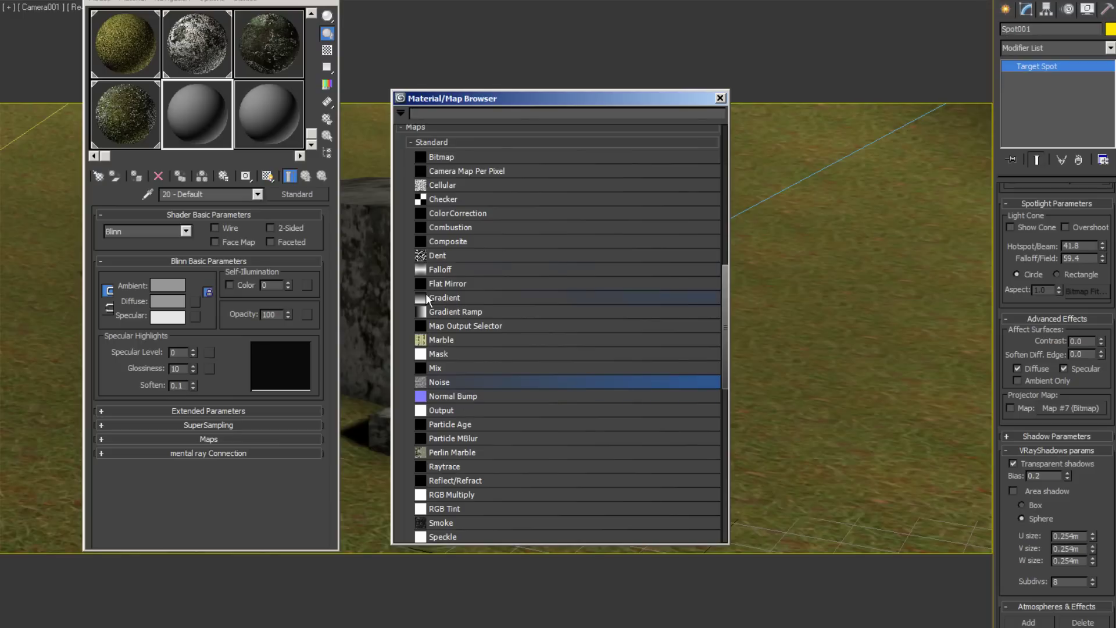
double_click(452, 297)
scroll(219, 357, down, 2)
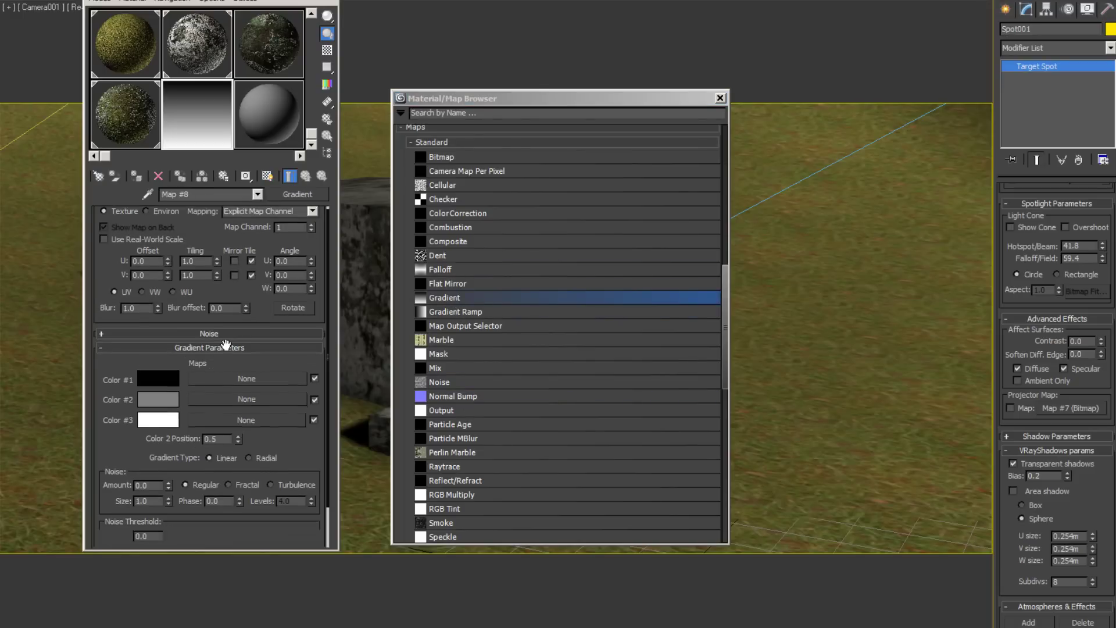
drag(279, 0, 618, 0)
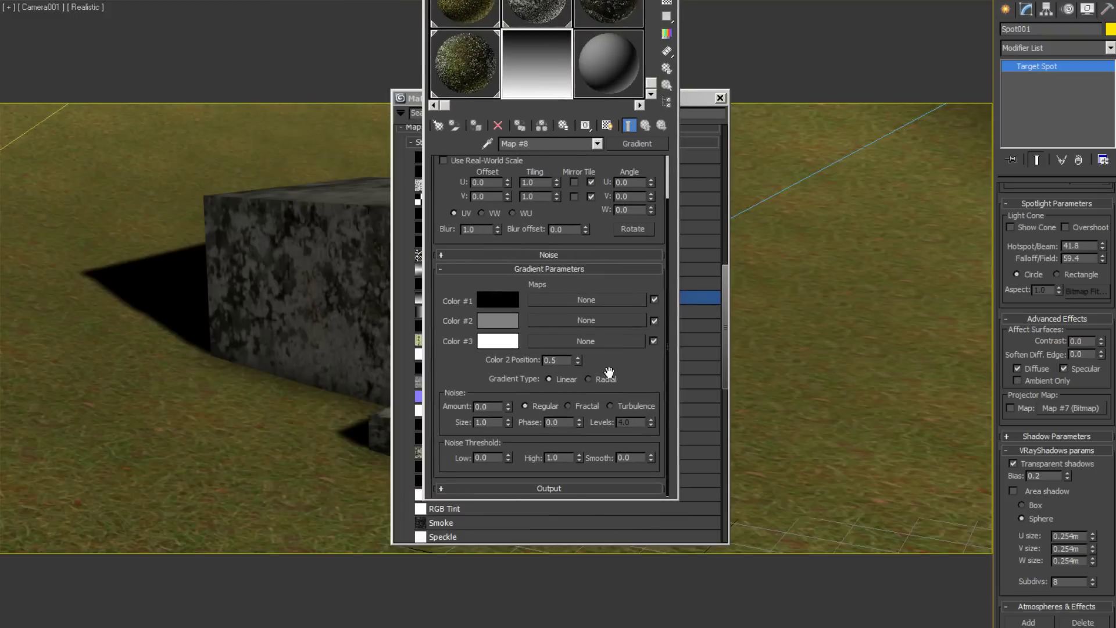
click(588, 379)
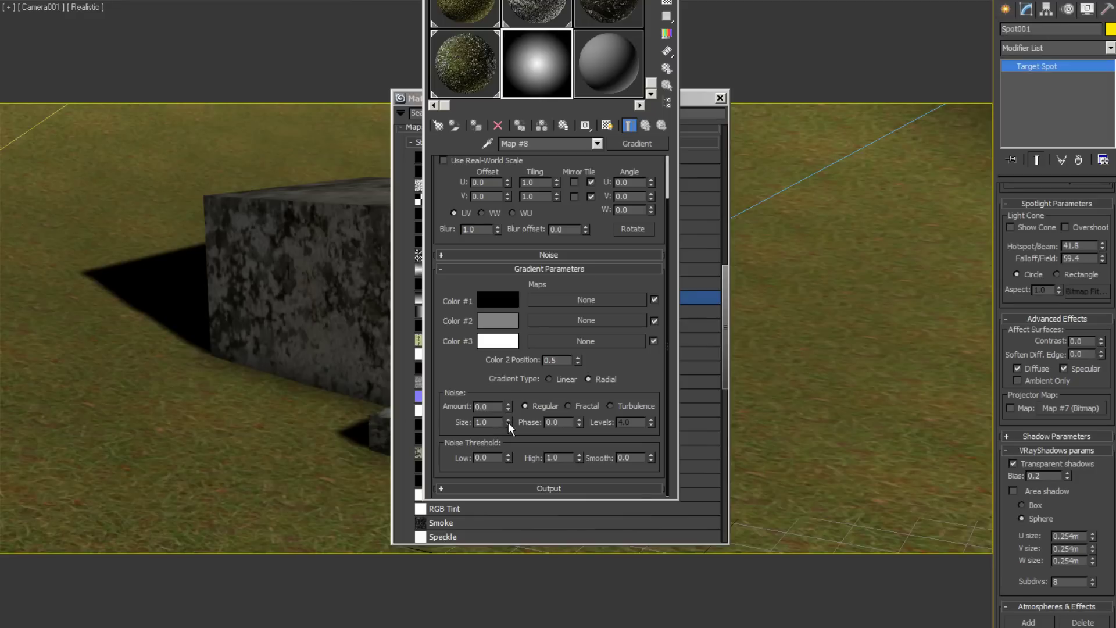
drag(509, 407, 509, 402)
Step: Instance the gradient into the spotlight's Projector Map slot and render
drag(530, 96, 1063, 409)
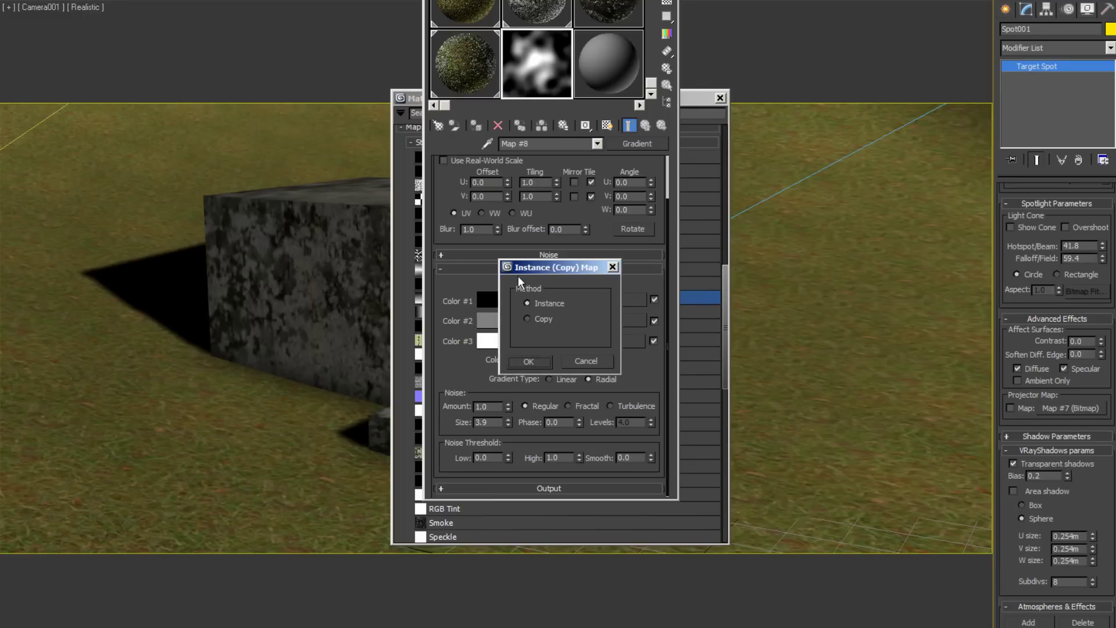
click(538, 361)
key(shift+q)
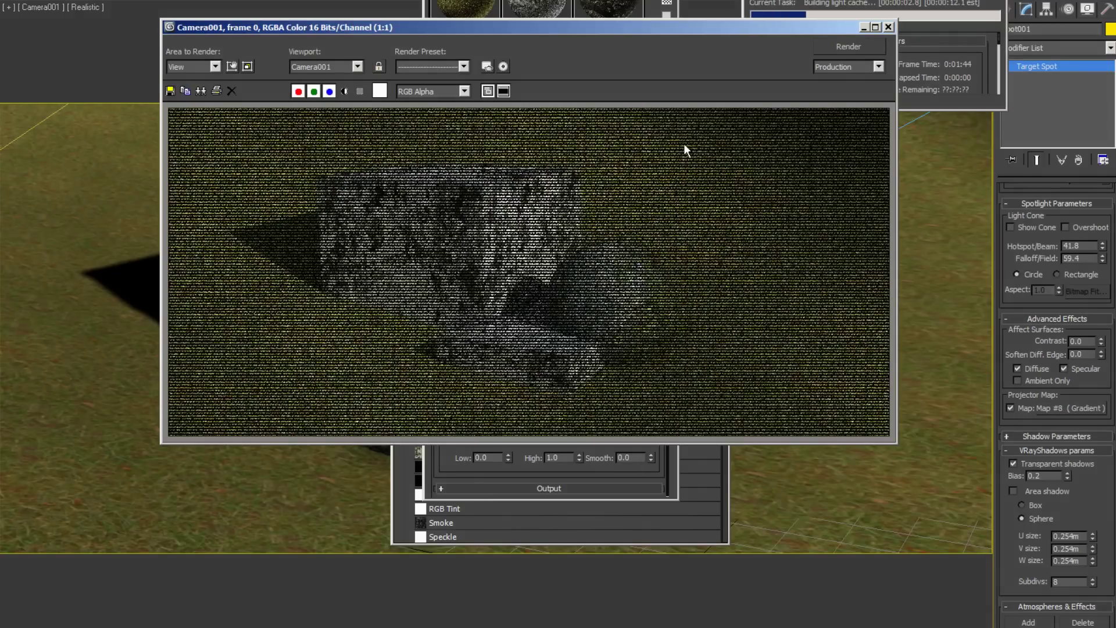
Step: Change the gradient noise size to 2.0 and re-render
key(m)
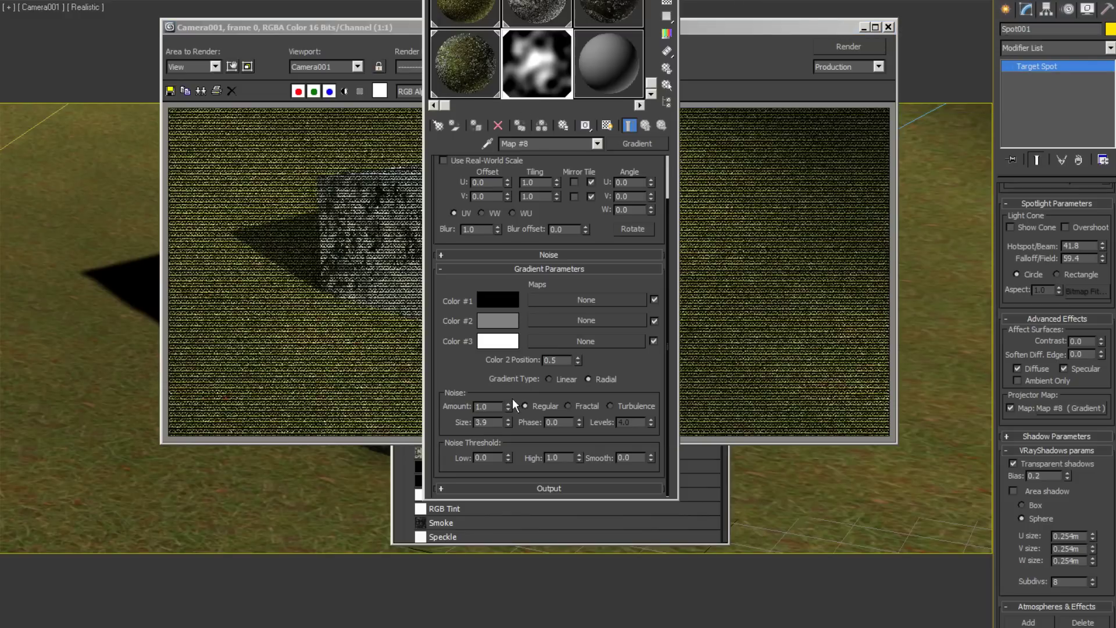
double_click(498, 422)
text(2)
key(Return)
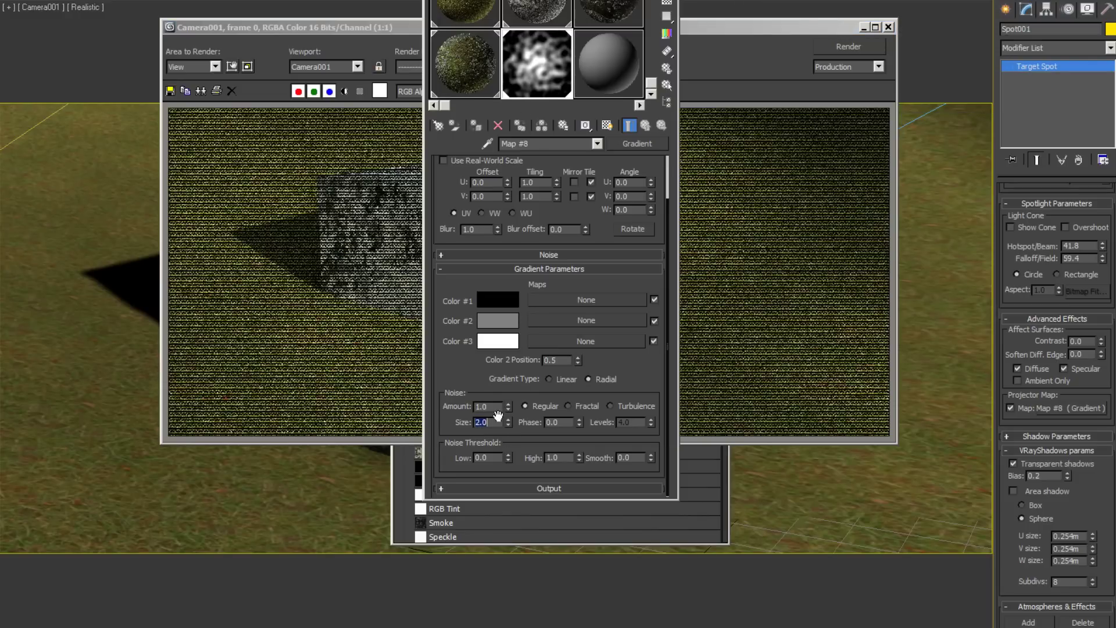
click(850, 46)
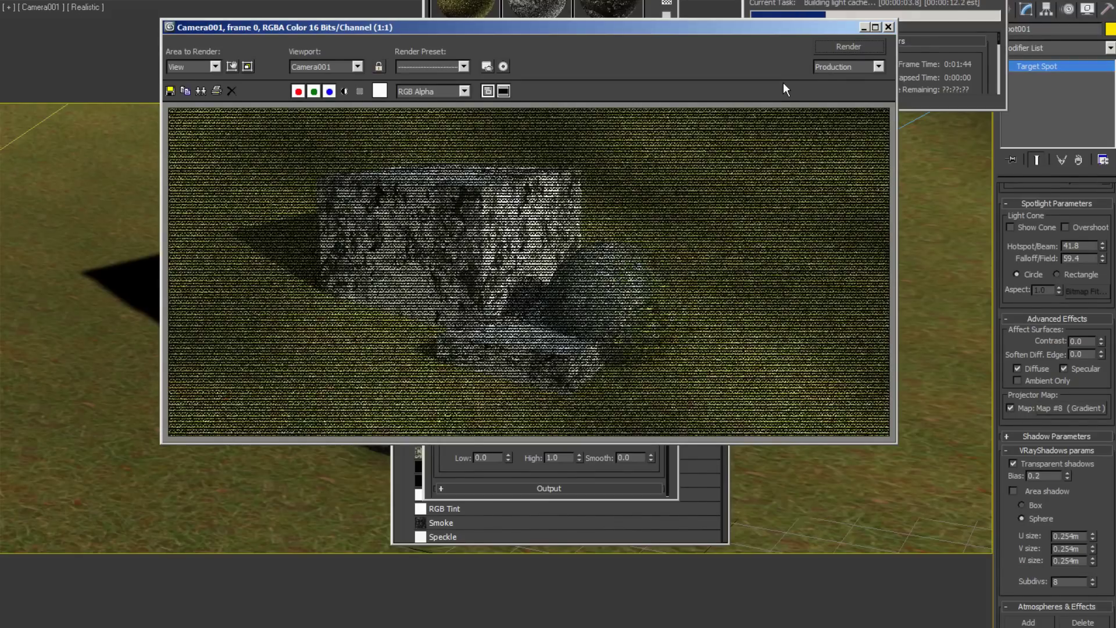
Step: Copy the black Color #1 onto Color #2, raise noise size to 2.1, and re-render
click(604, 3)
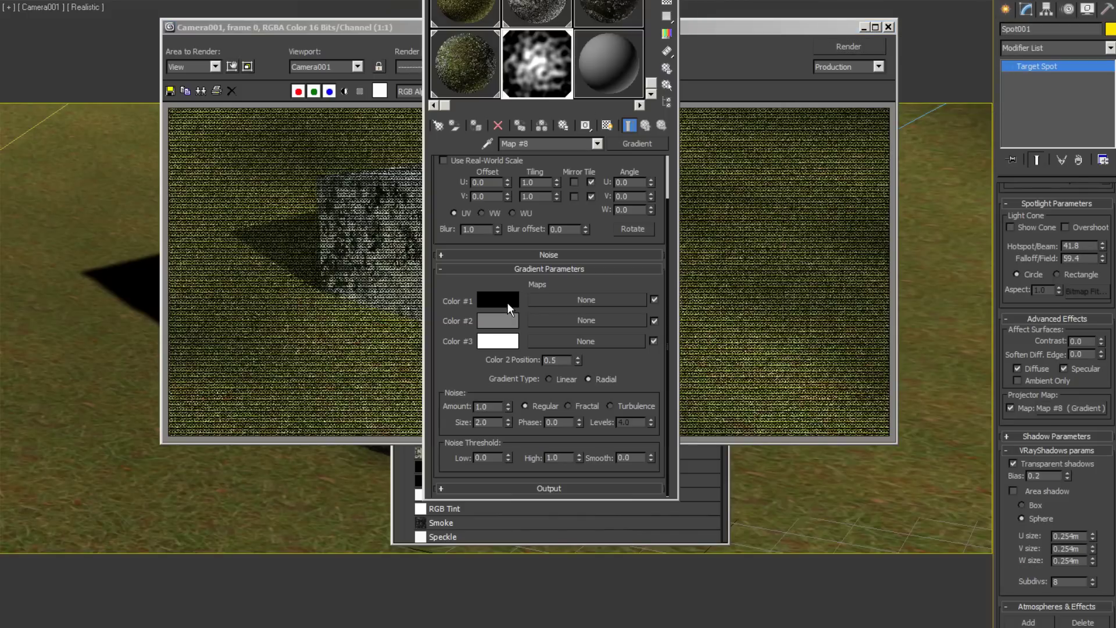
drag(509, 322, 509, 322)
click(534, 220)
click(507, 419)
click(845, 49)
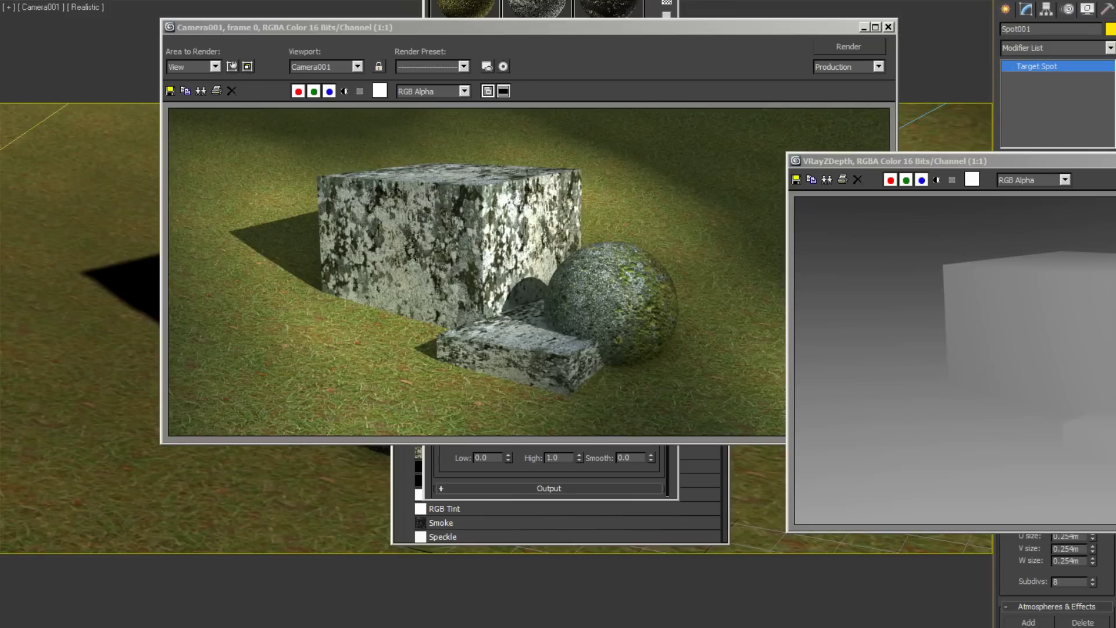
Step: Close the VRayZDepth and Camera001 render windows
drag(907, 160, 322, 14)
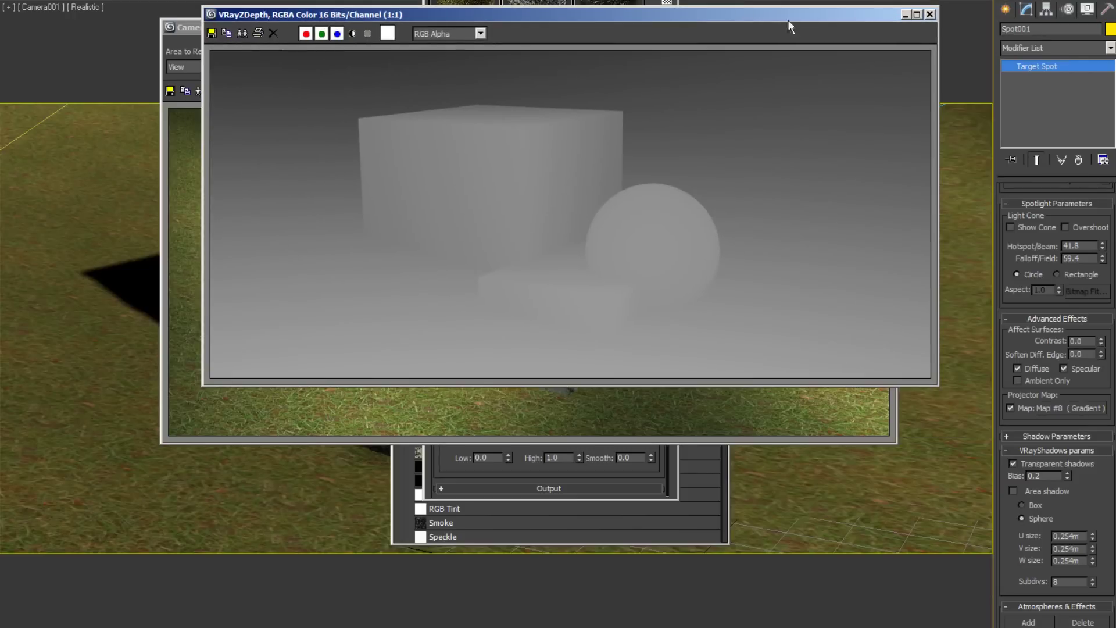
click(929, 15)
drag(730, 44, 696, 0)
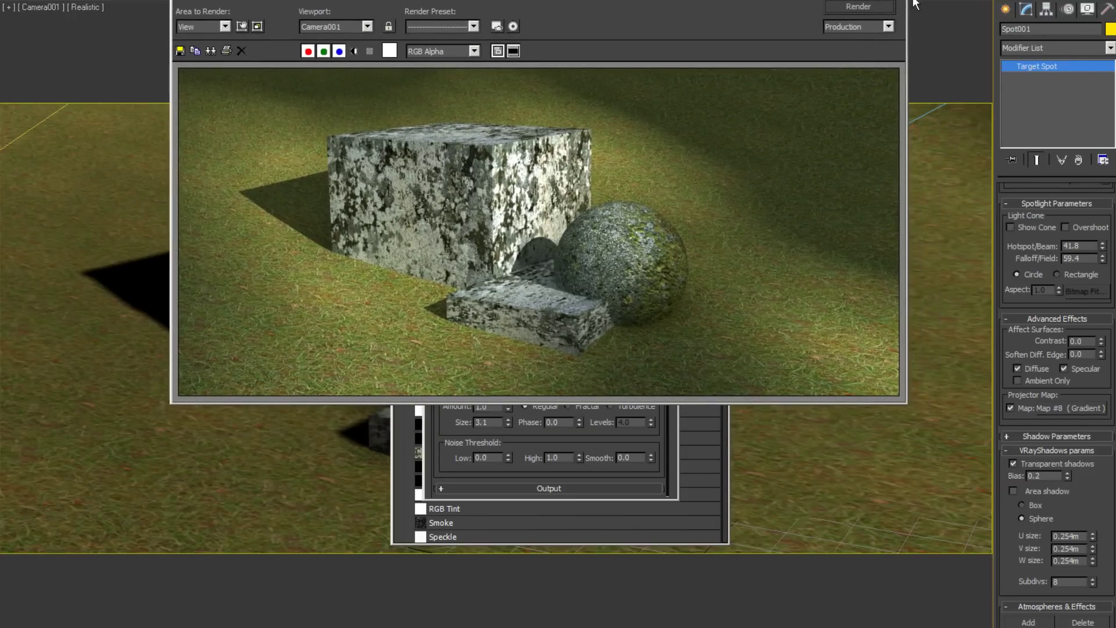
click(897, 0)
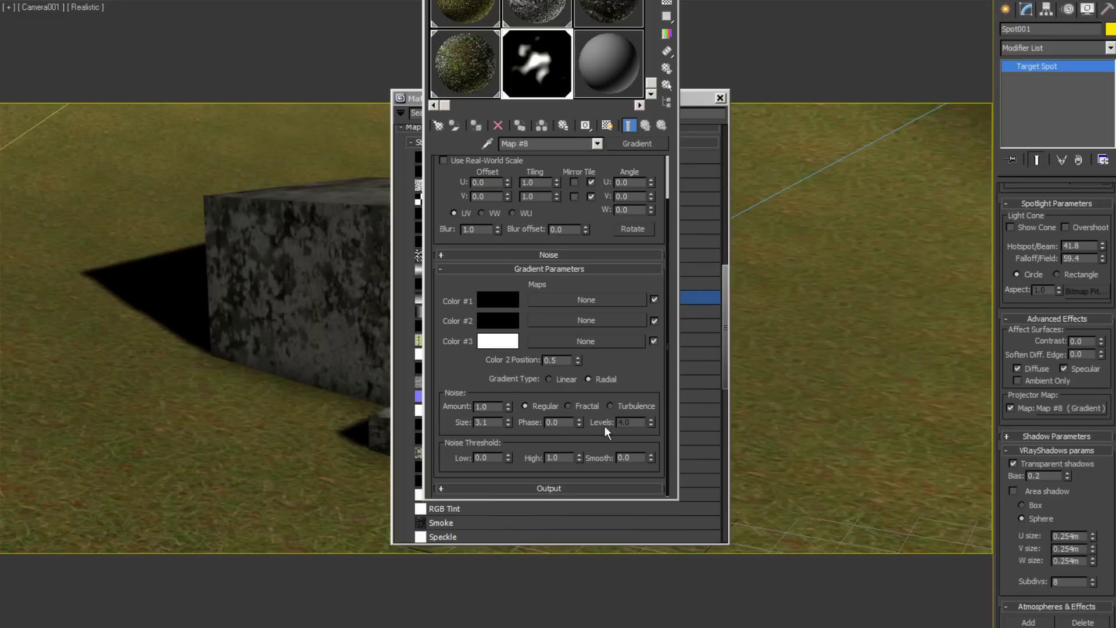
Step: Raise the gradient's noise Phase to 3.0
double_click(559, 421)
click(580, 420)
drag(580, 419, 573, 398)
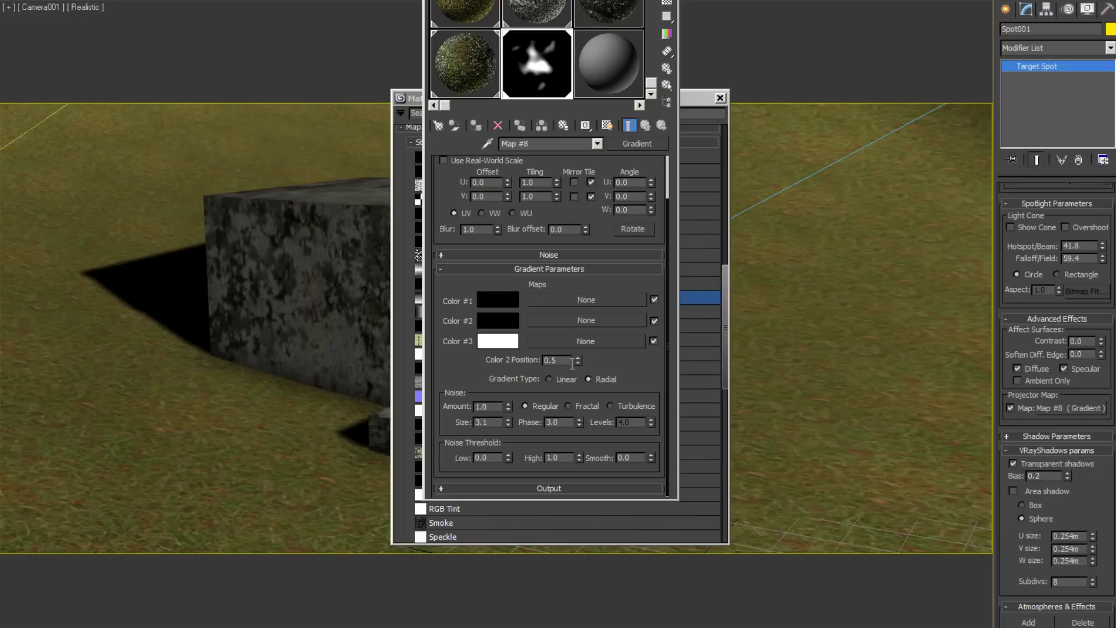
Step: Darken gradient Color #2 to grey 52 and start a new render
click(501, 320)
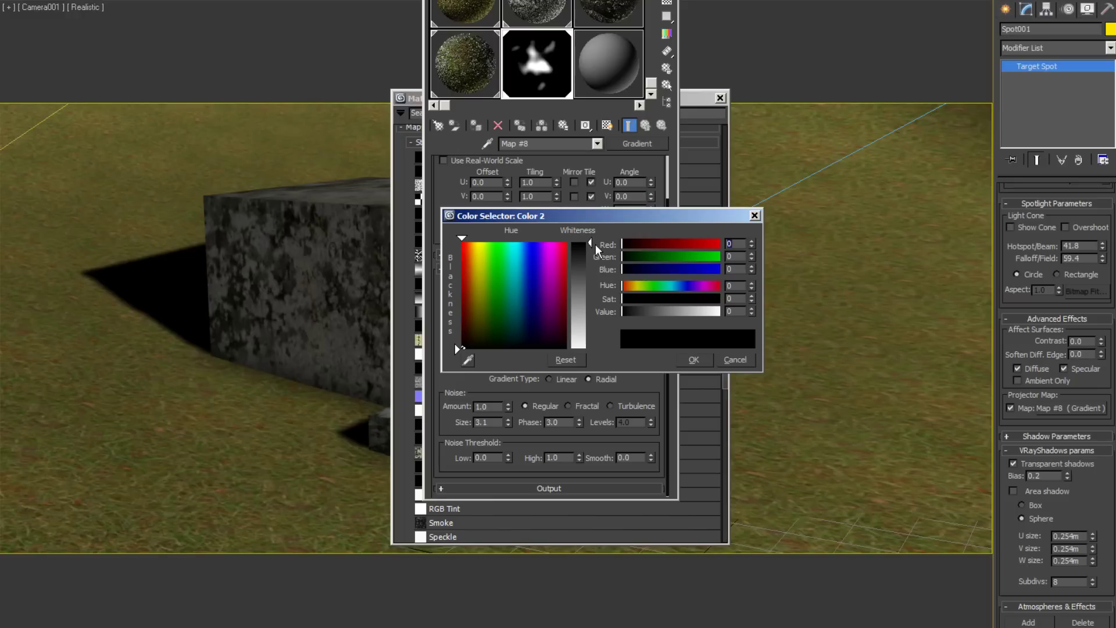
drag(589, 259, 589, 258)
click(693, 359)
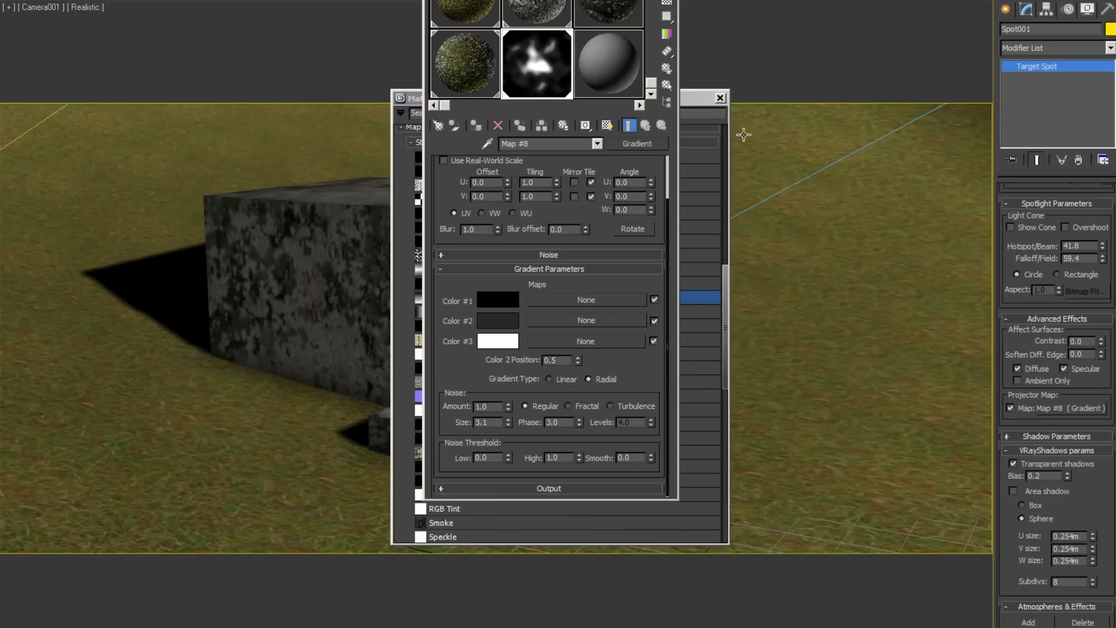
key(shift+q)
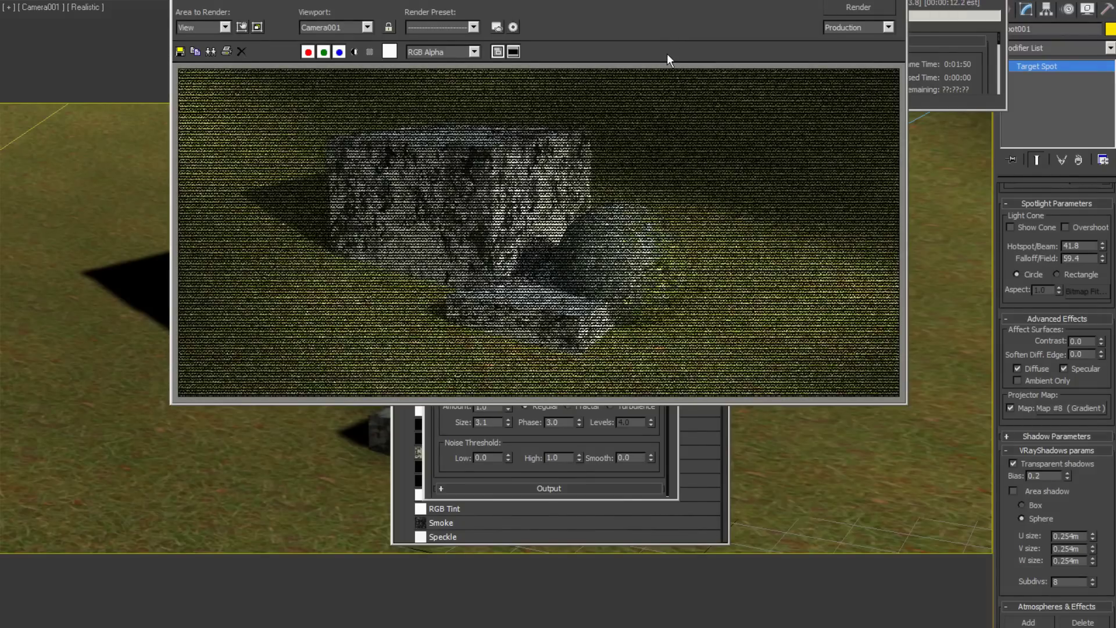
Step: Cancel the render, set the noise Phase to 3.6, and re-render
key(Escape)
key(m)
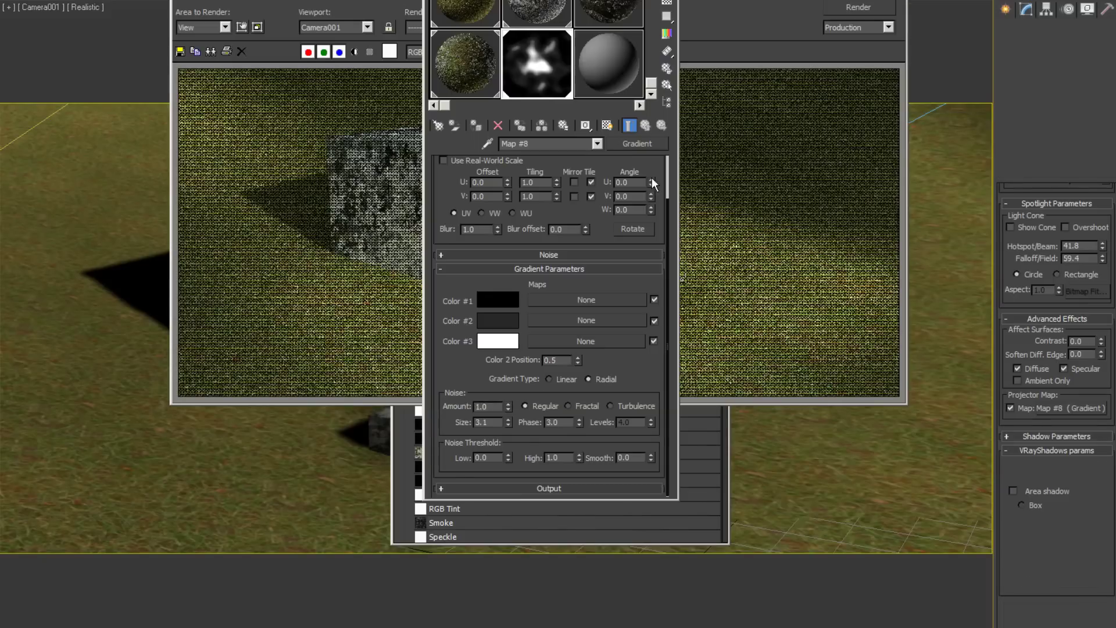
drag(580, 420, 580, 404)
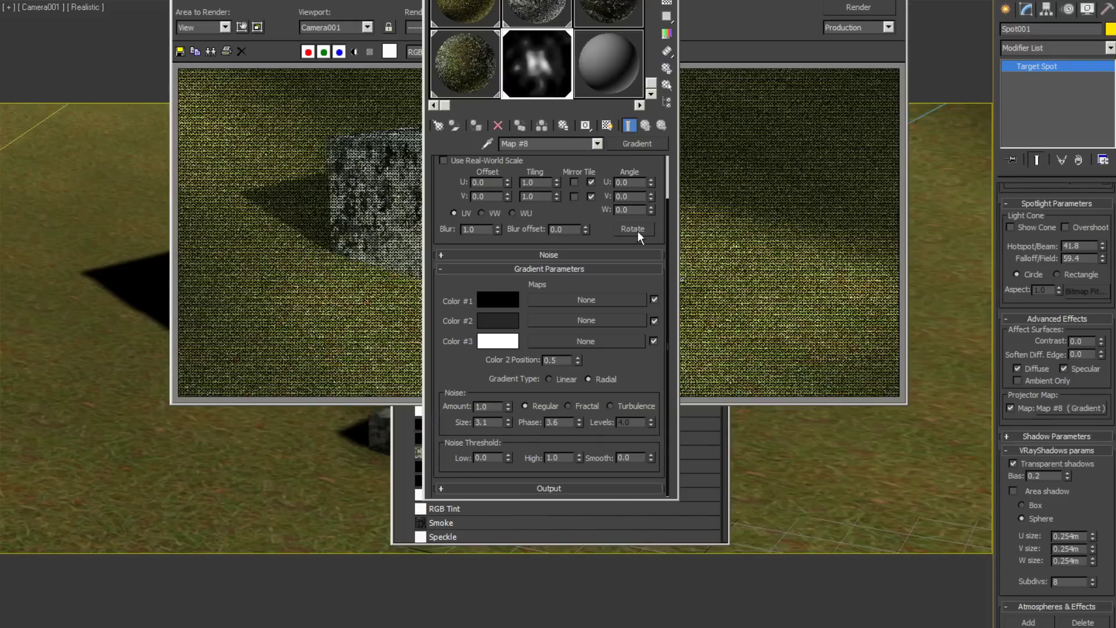
click(889, 7)
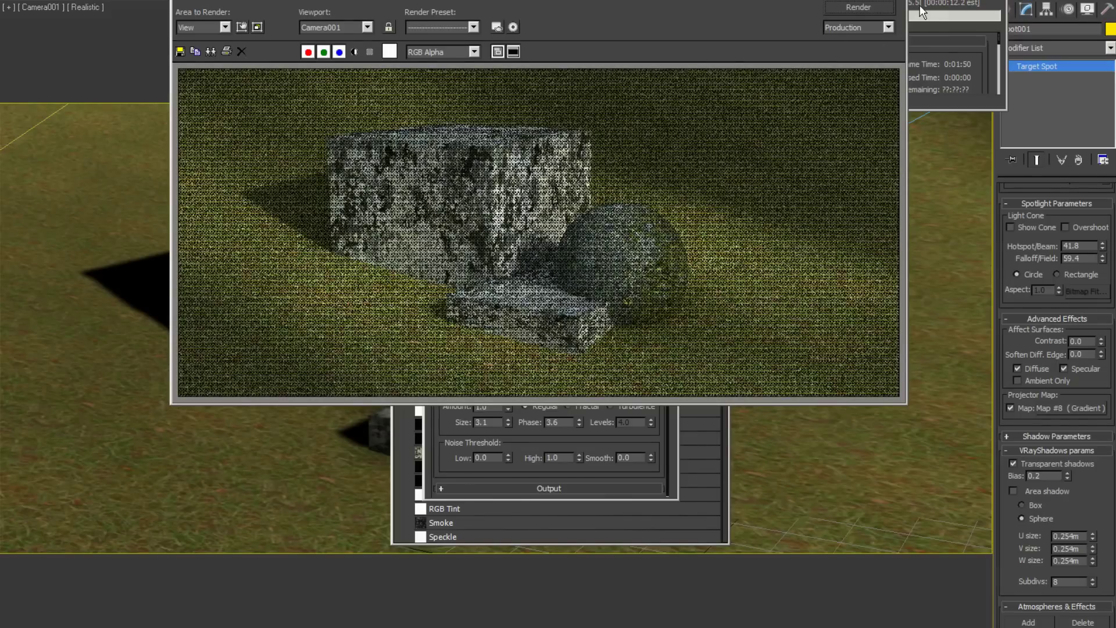
Step: Close the finished VRayZDepth and Camera001 render windows
drag(737, 5, 709, 5)
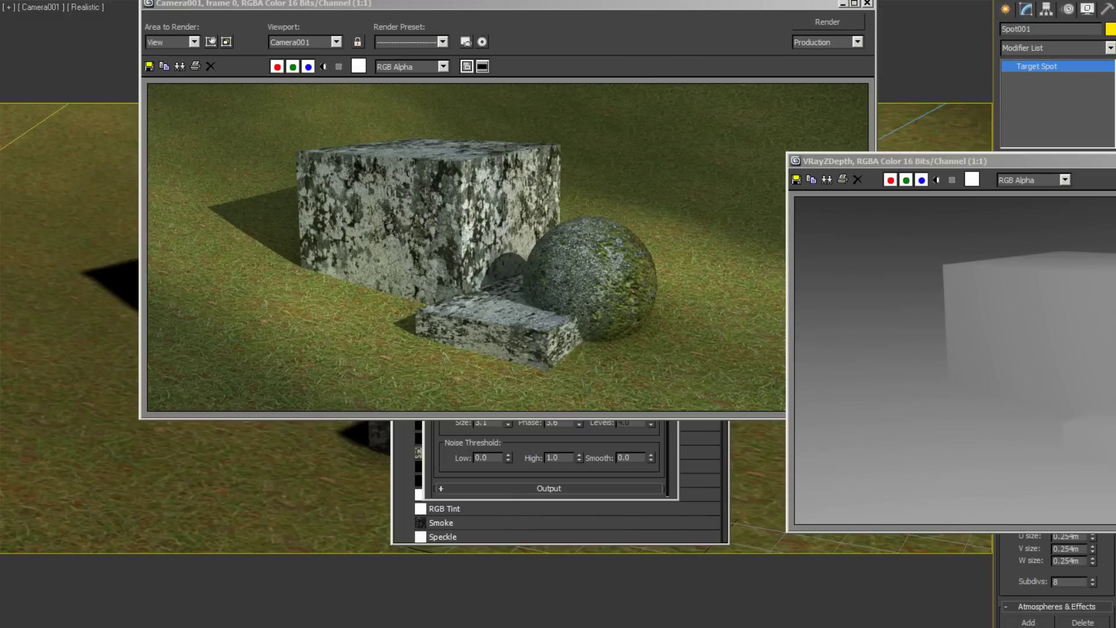
click(1115, 161)
drag(597, 1, 573, 7)
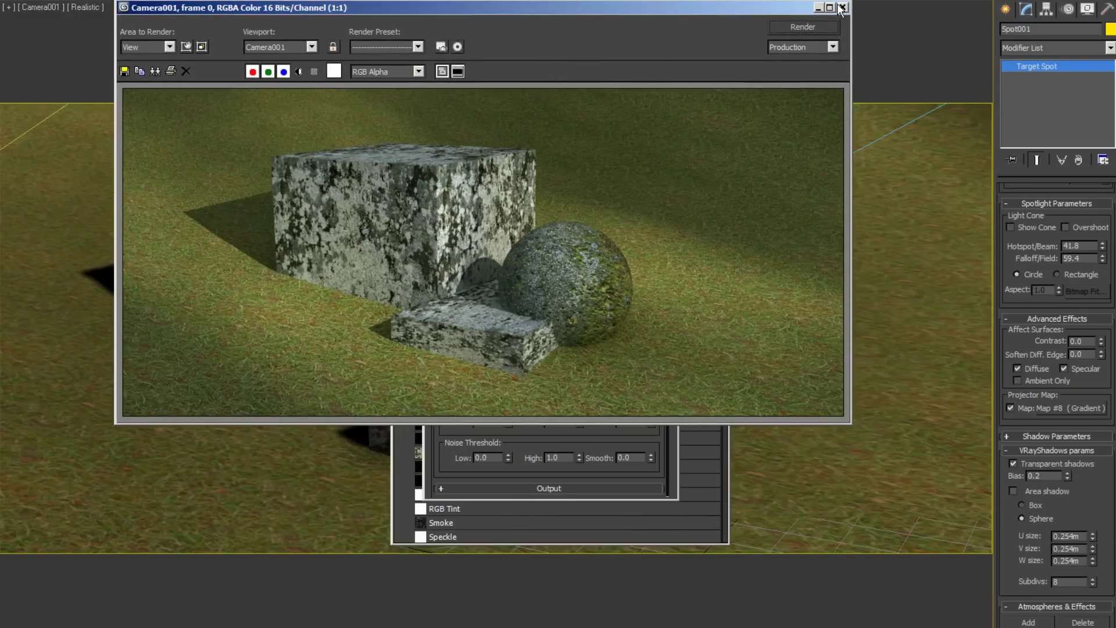
click(841, 8)
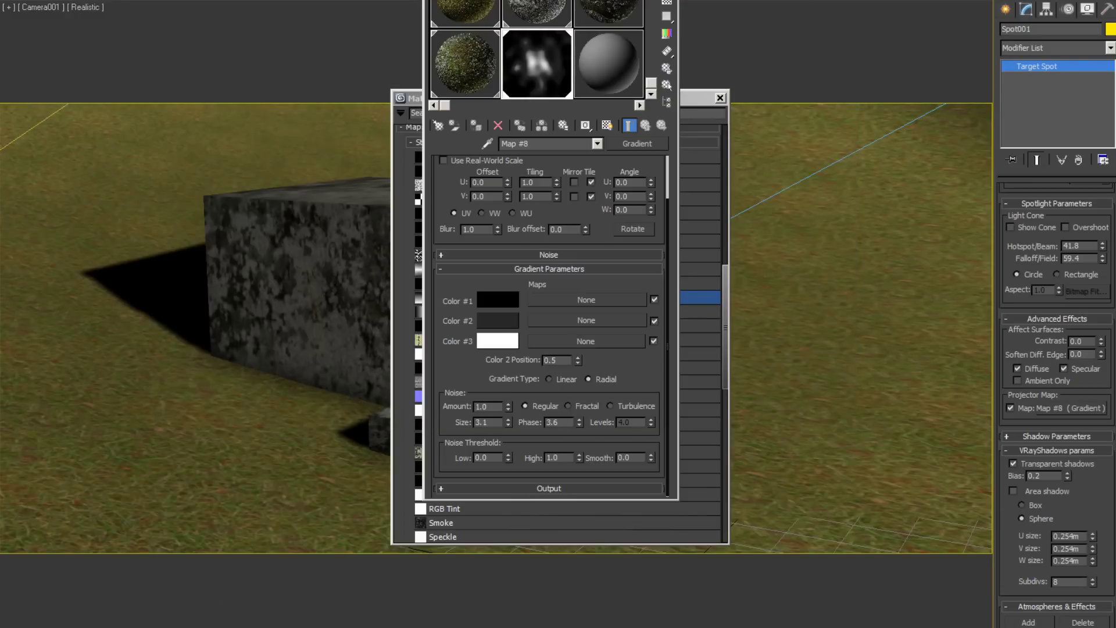
Step: With Auto Key on, key the gradient's noise Phase at 4.6, then turn Auto Key off
scroll(700, 349, down, 3)
key(n)
drag(577, 423, 576, 419)
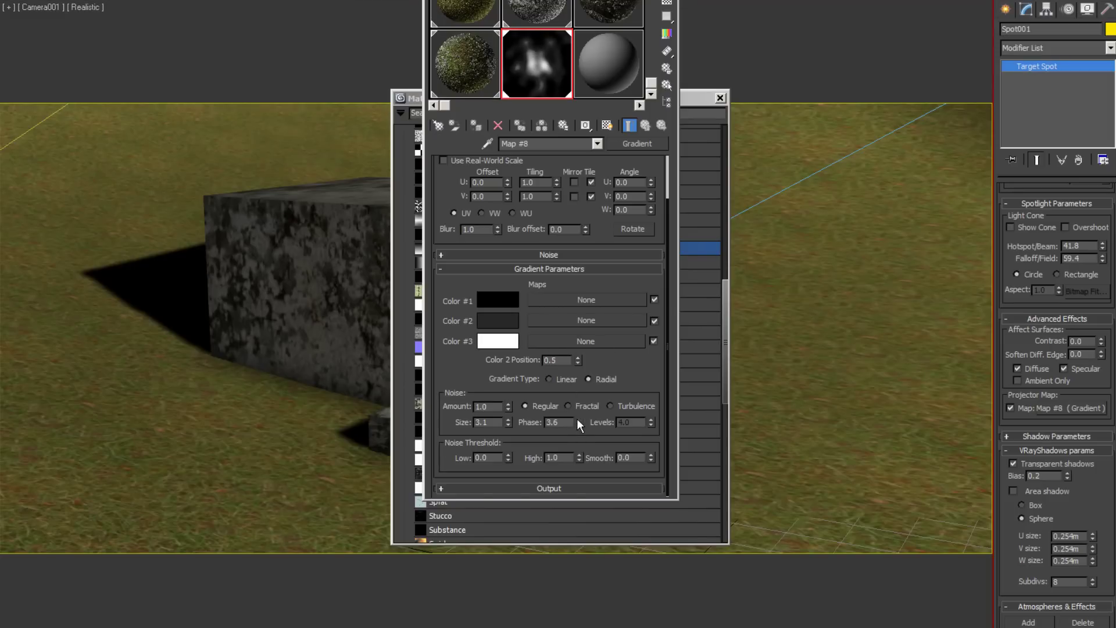
scroll(553, 539, down, 1)
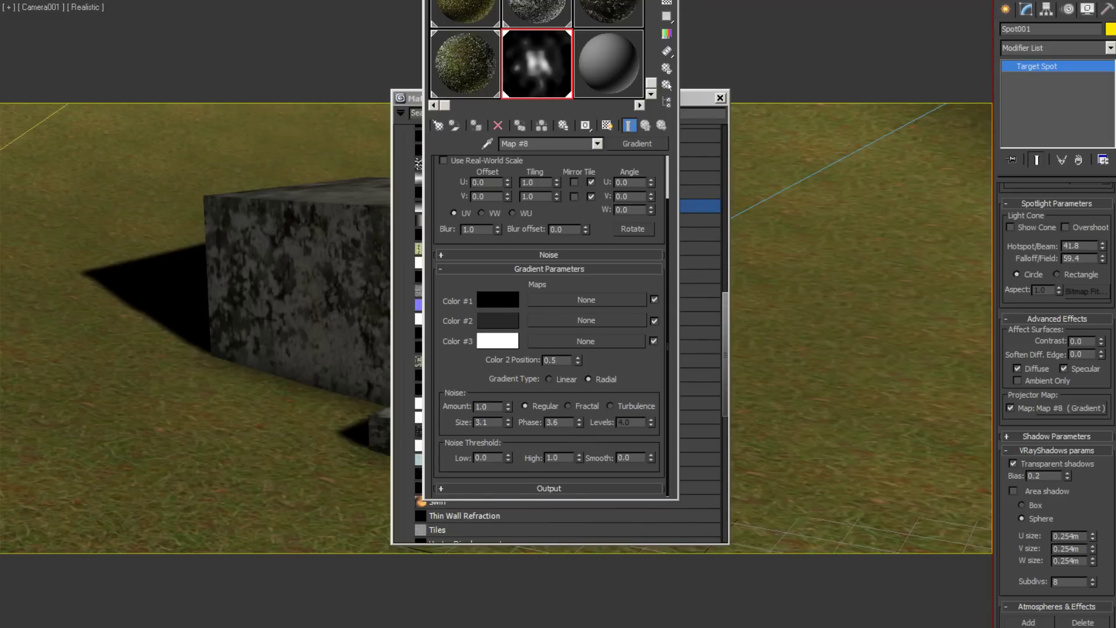
double_click(555, 422)
text(4.6)
key(Return)
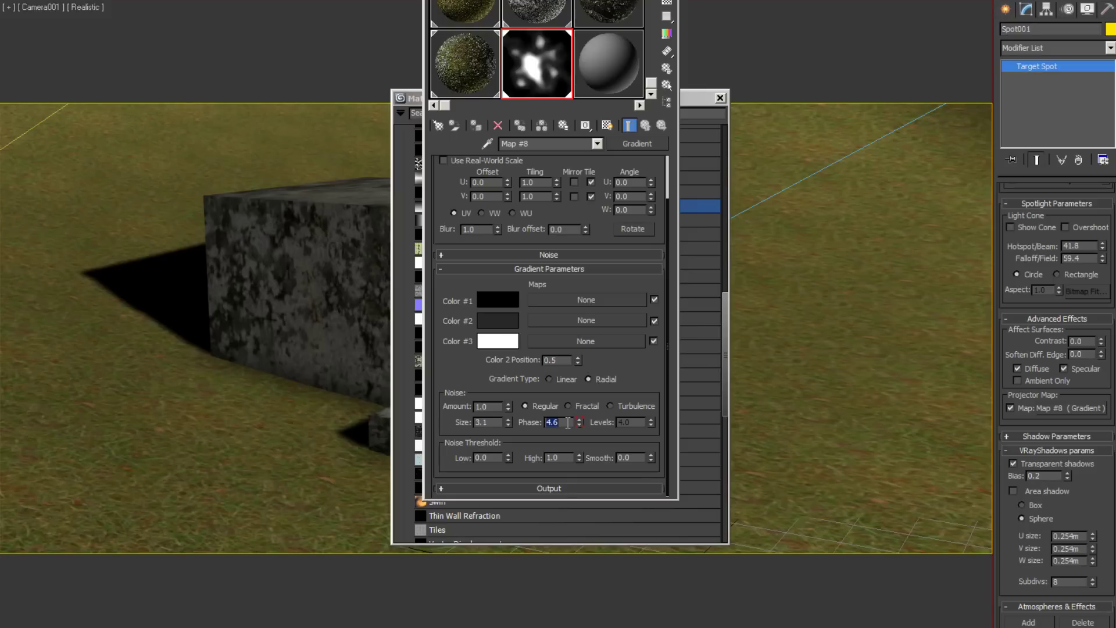
mouse_move(657, 627)
mouse_down()
mouse_move(637, 627)
mouse_move(657, 627)
mouse_up()
key(n)
Step: Close the Material/Map Browser and bring up the V-Ray Render Setup dialog
drag(724, 355, 724, 323)
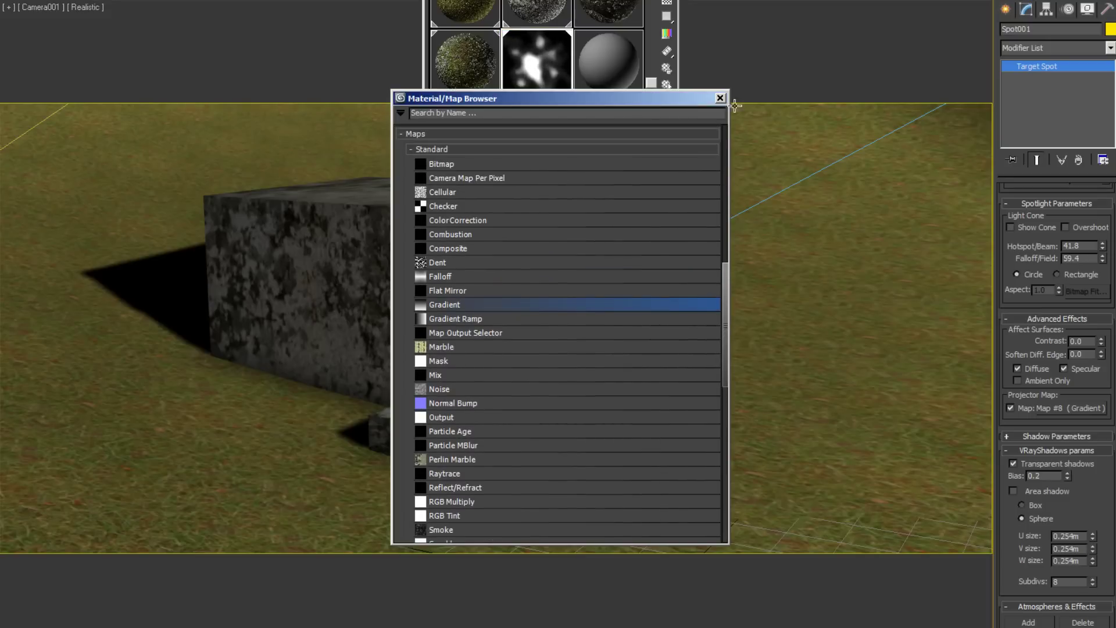
click(720, 99)
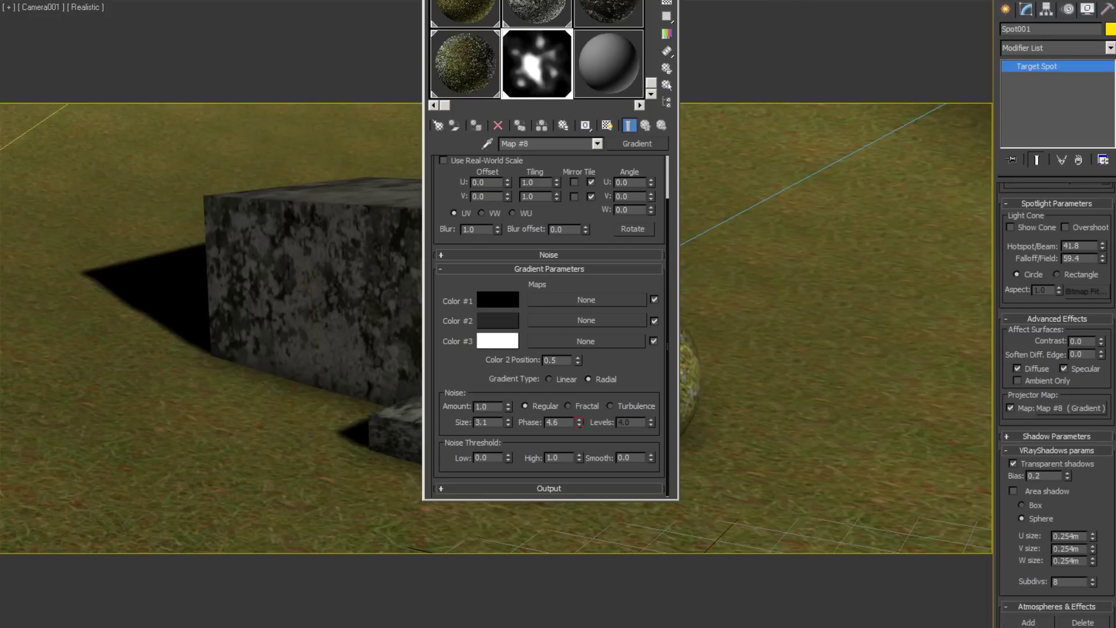
key(F10)
drag(594, 37, 555, 47)
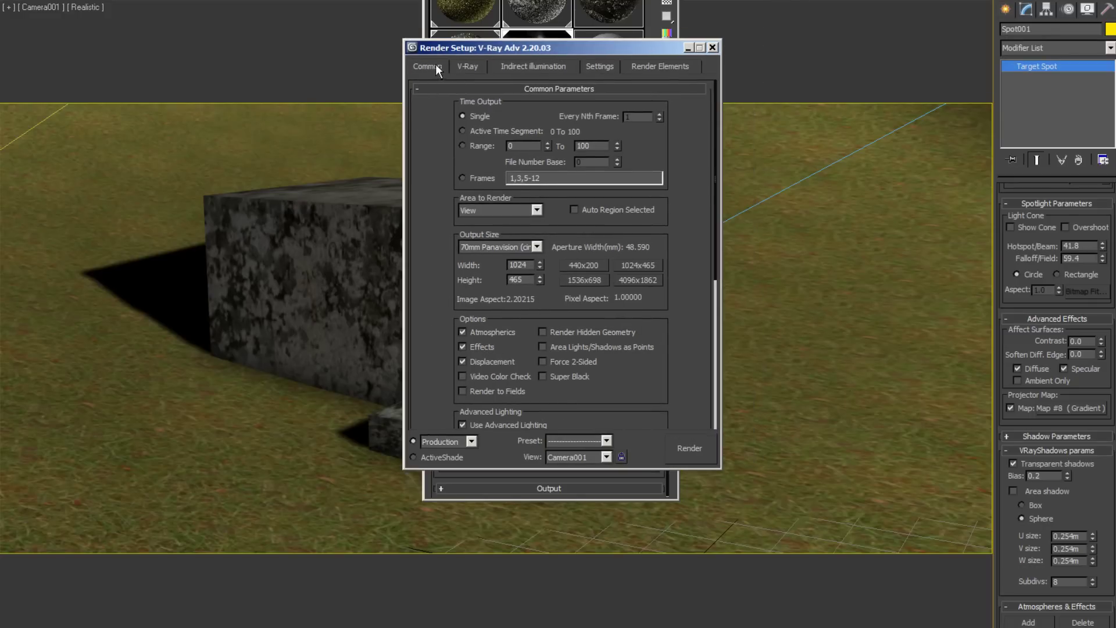
scroll(480, 128, down, 3)
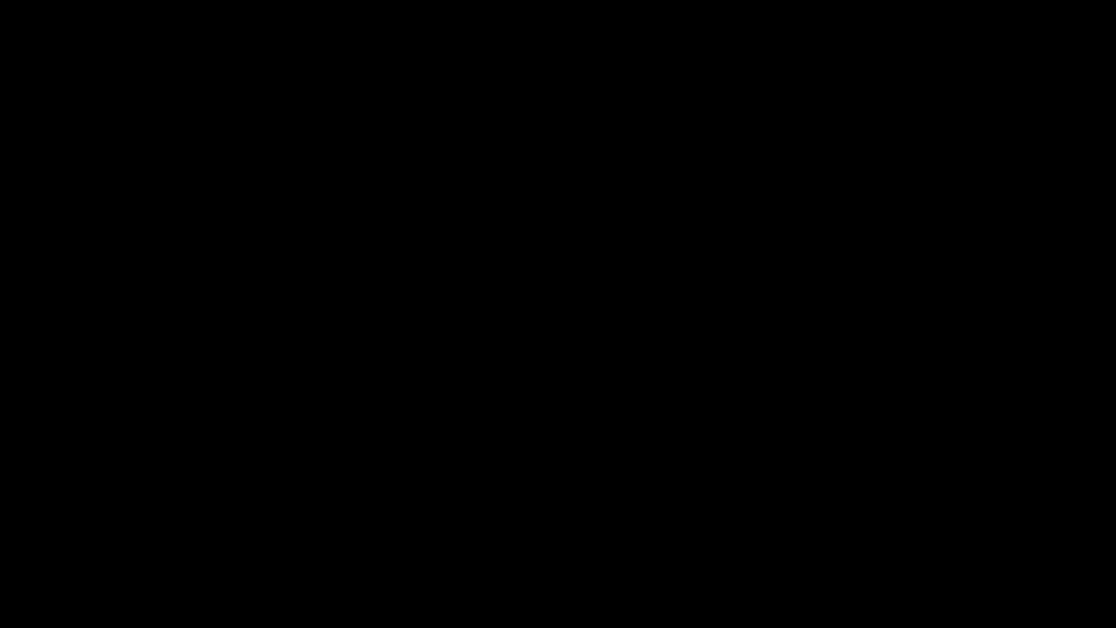